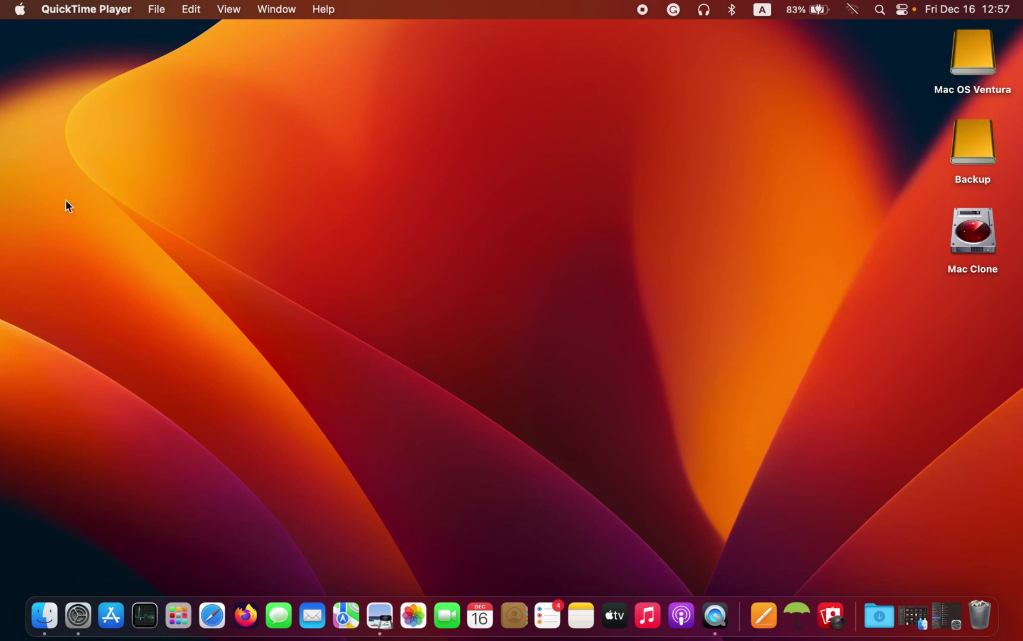
Turn on the Mac's firewall in the network settings and return to the network overview
{"action": "left_click", "coordinate": [21, 9]}
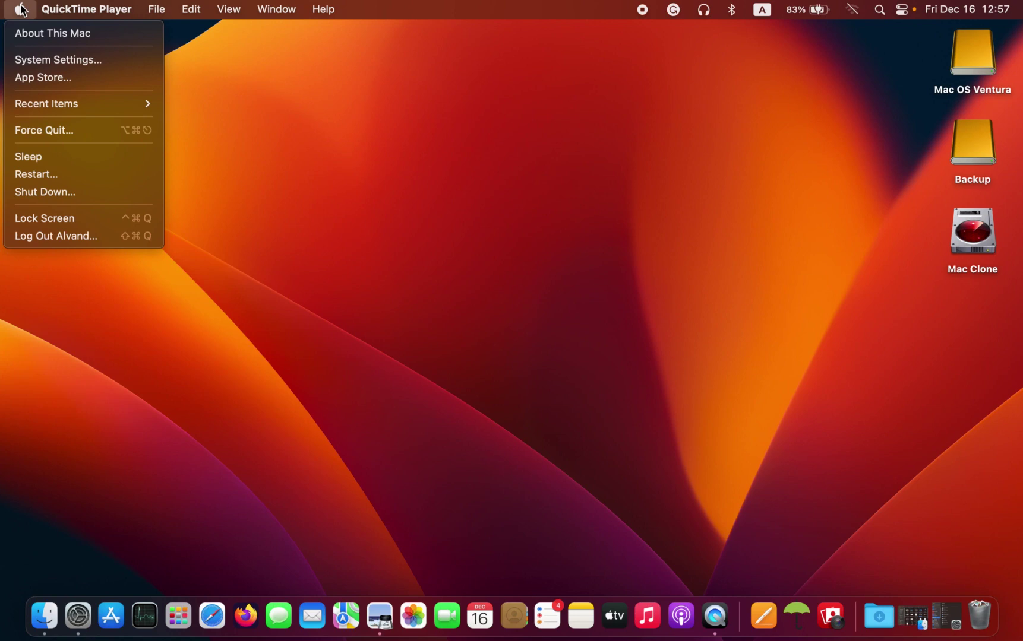
{"action": "left_click", "coordinate": [24, 61]}
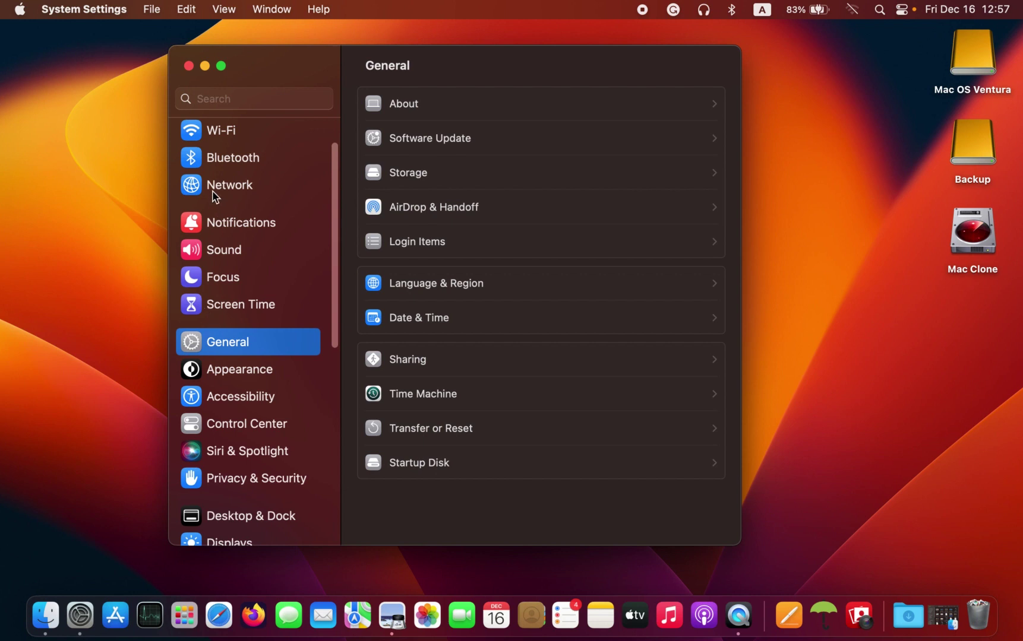
{"action": "left_click", "coordinate": [231, 187]}
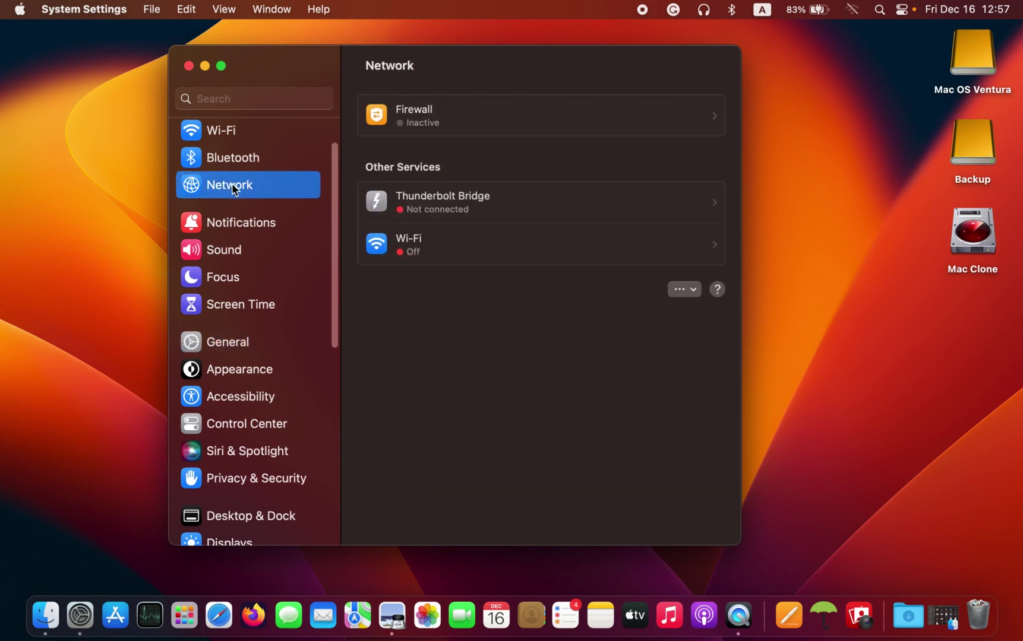
{"action": "left_click", "coordinate": [698, 130]}
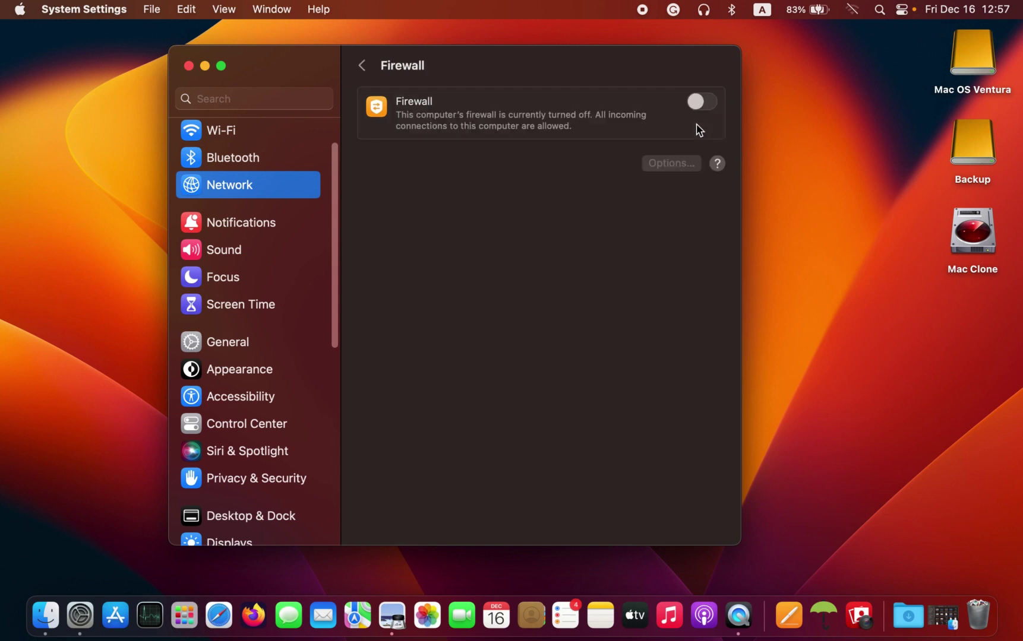
{"action": "left_click", "coordinate": [714, 103]}
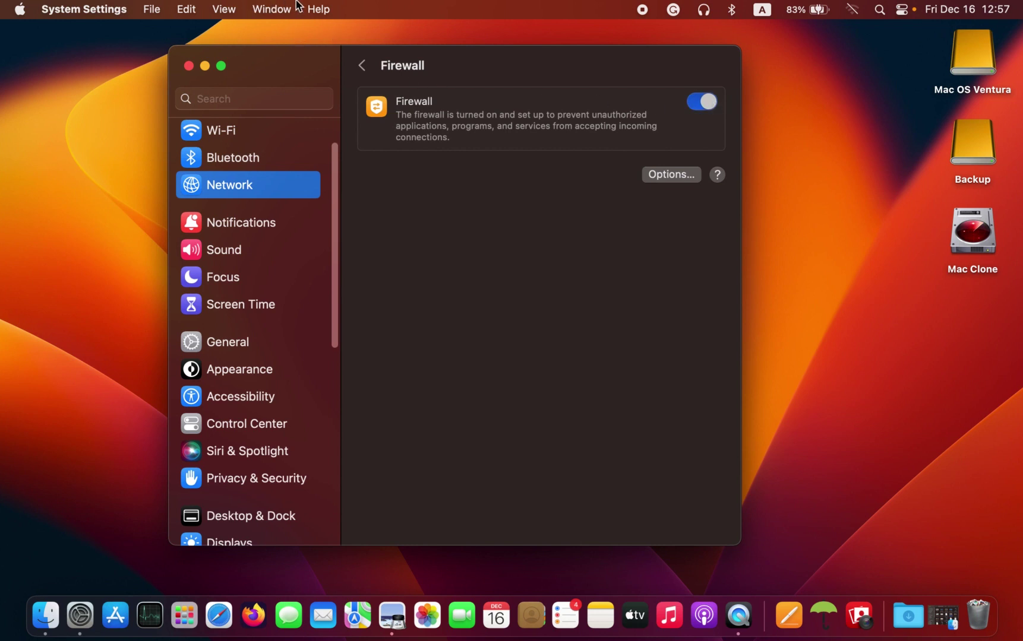
{"action": "left_click", "coordinate": [369, 68]}
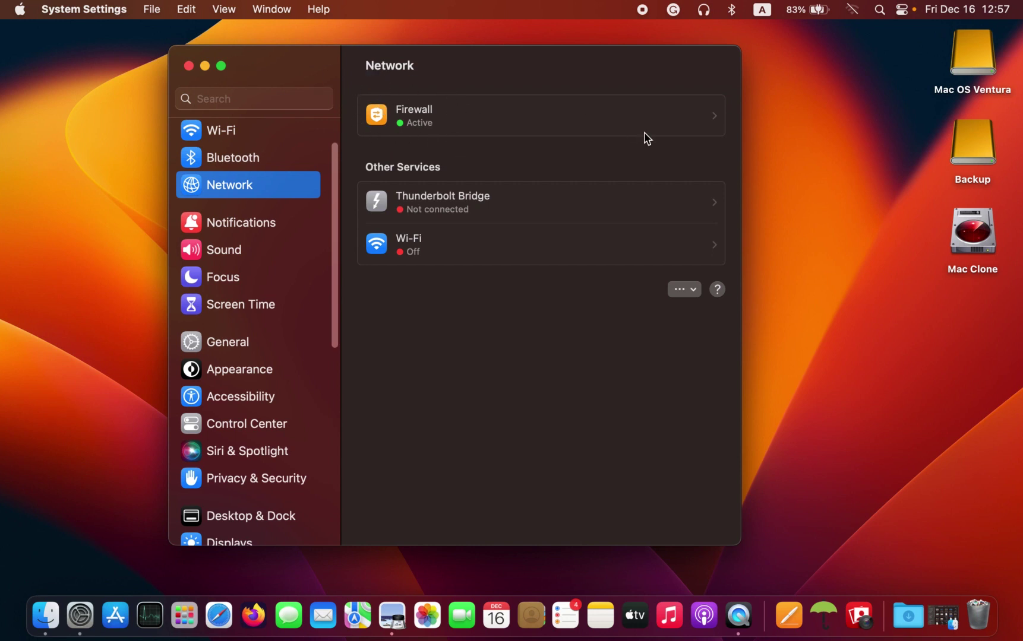
Open the firewall options, try blocking all incoming connections and switch that option back off
{"action": "left_click", "coordinate": [670, 120]}
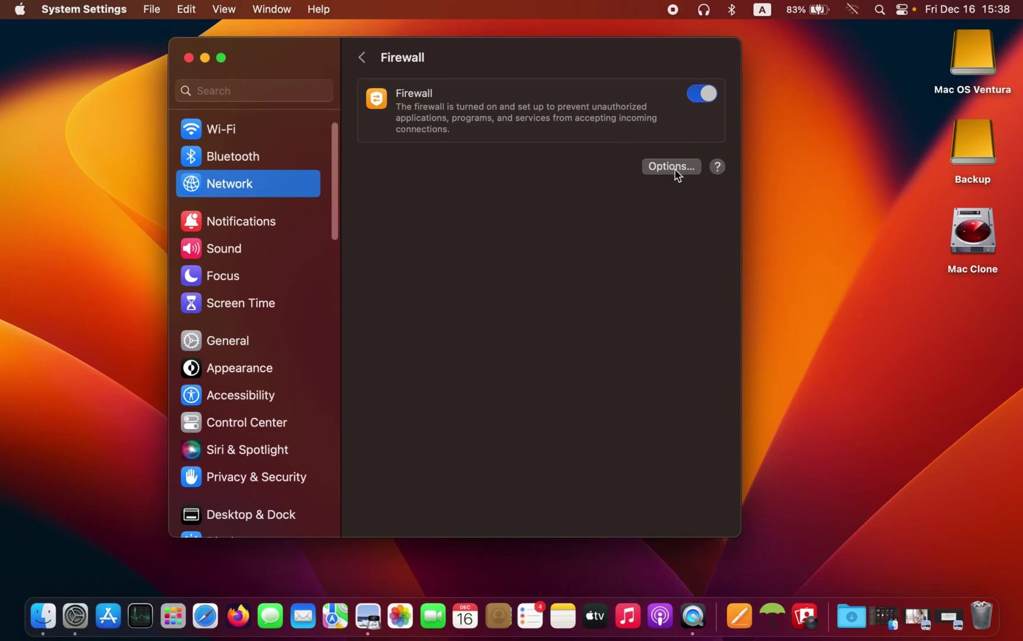
{"action": "left_click", "coordinate": [675, 168]}
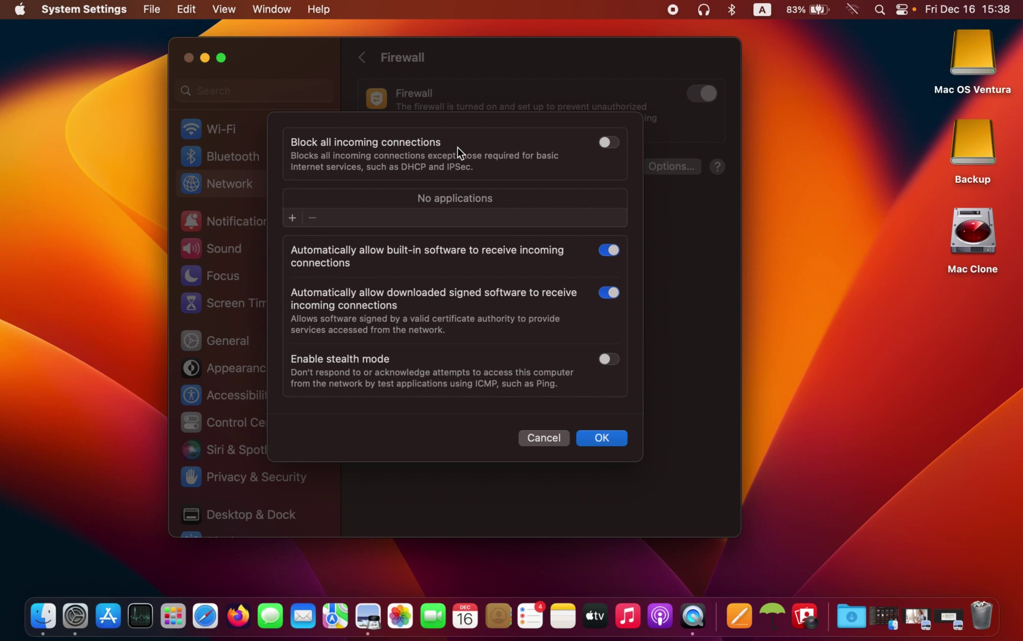
{"action": "left_click", "coordinate": [613, 148]}
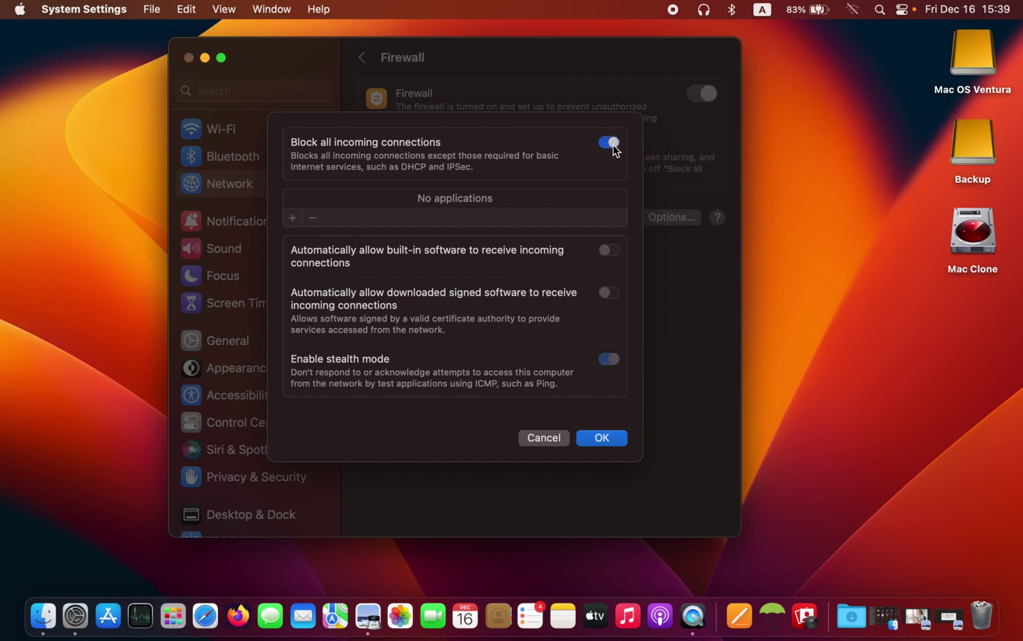
{"action": "left_click", "coordinate": [612, 145]}
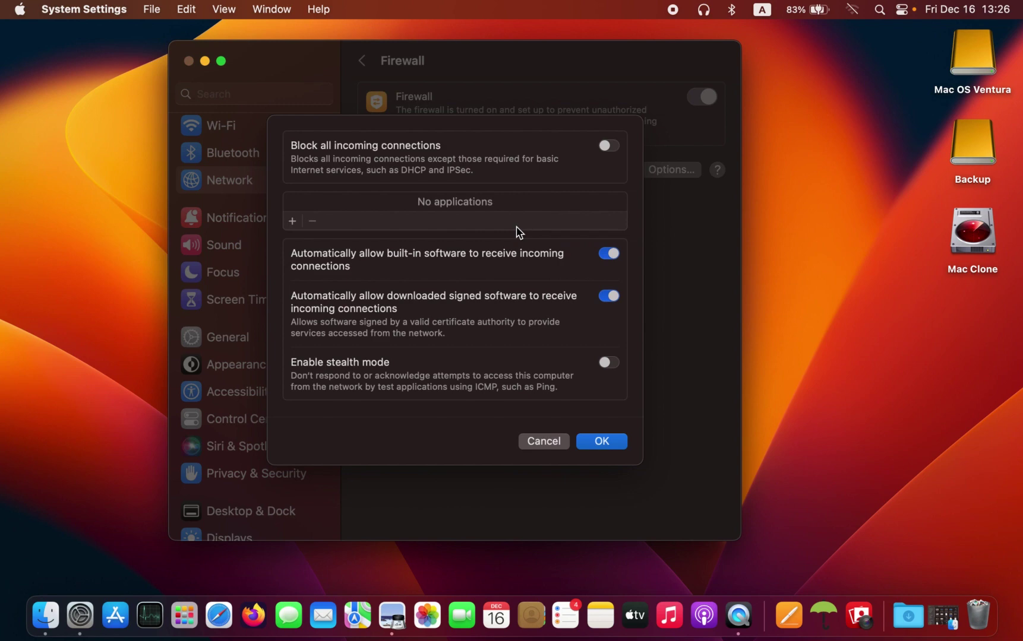
Add the Music application to the firewall's list and set it to block incoming connections
{"action": "left_click", "coordinate": [292, 223]}
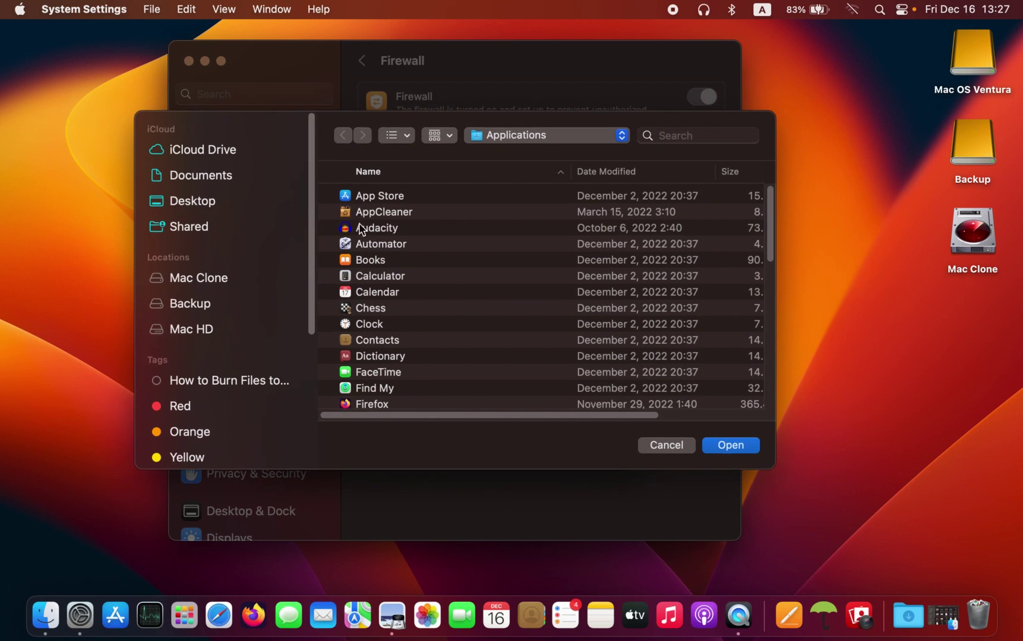
{"action": "scroll", "coordinate": [435, 271], "scroll_direction": "down", "scroll_amount": 10}
{"action": "scroll", "coordinate": [434, 272], "scroll_direction": "down", "scroll_amount": 2}
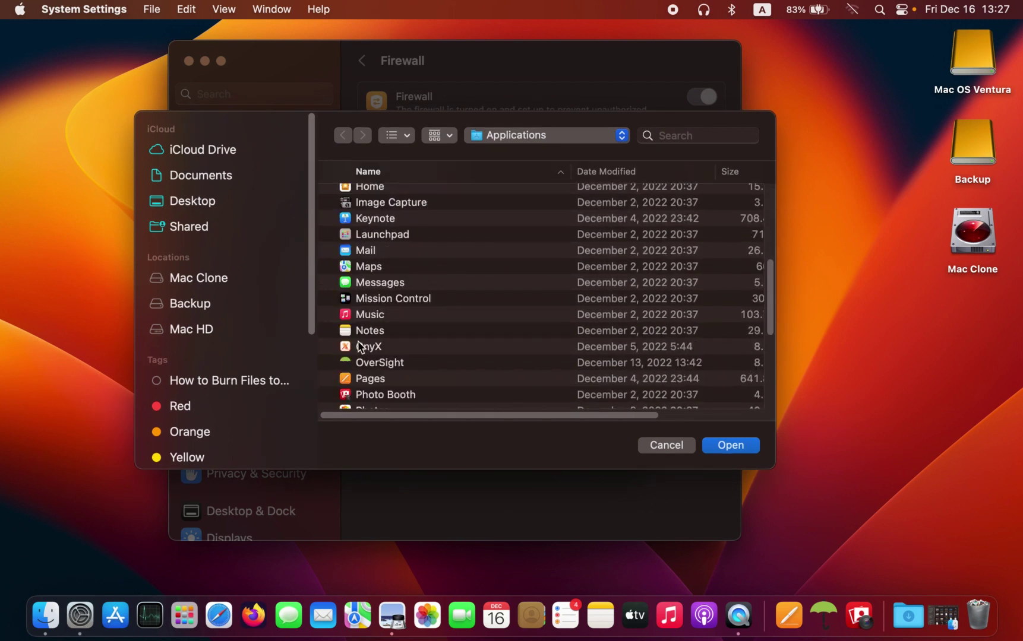
{"action": "left_click", "coordinate": [369, 316]}
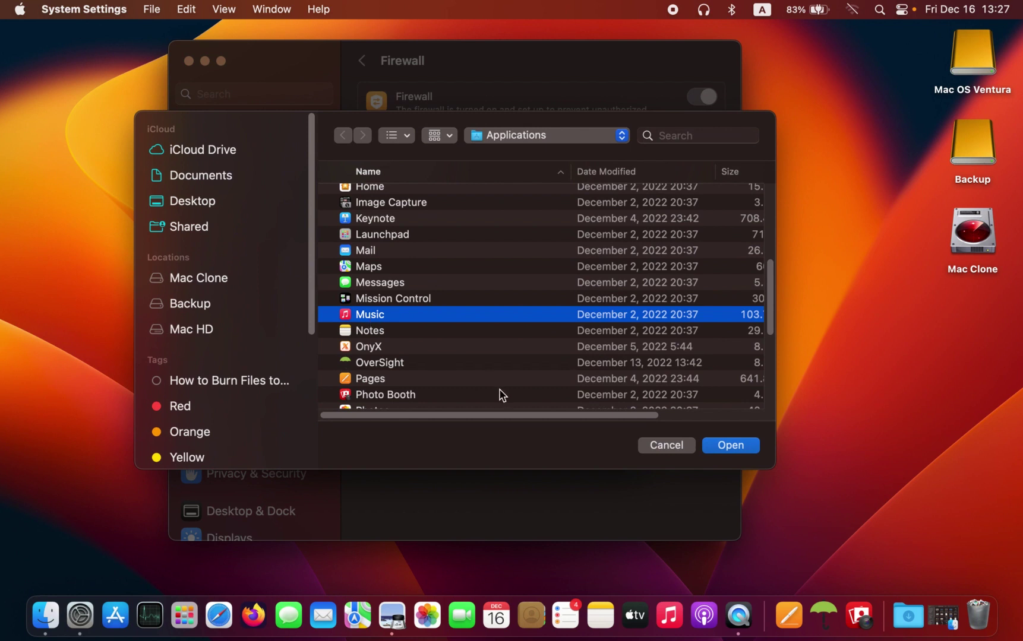
{"action": "left_click", "coordinate": [718, 450]}
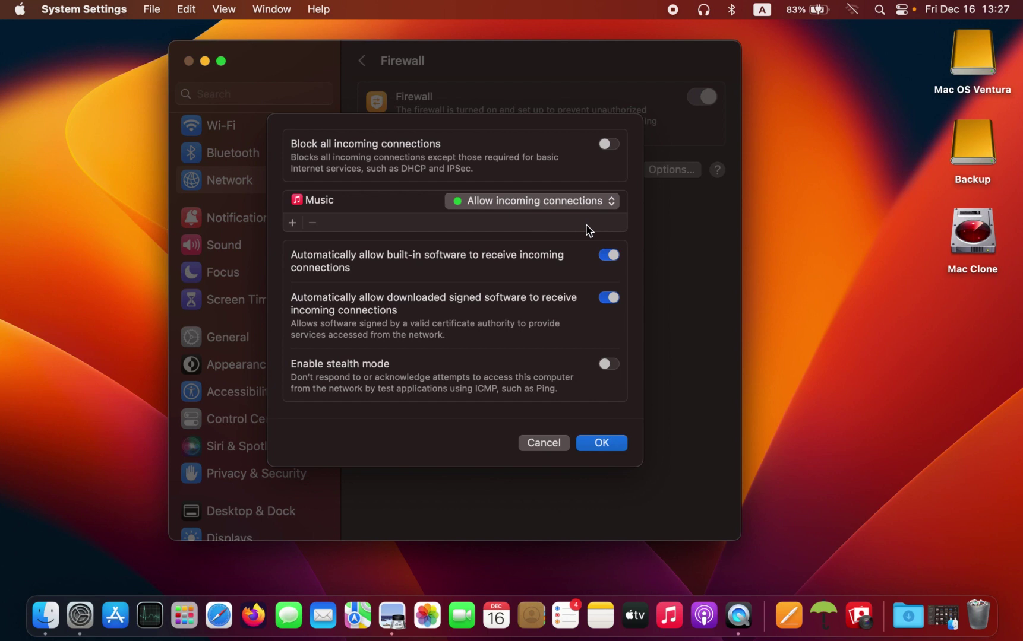
{"action": "left_click", "coordinate": [610, 204]}
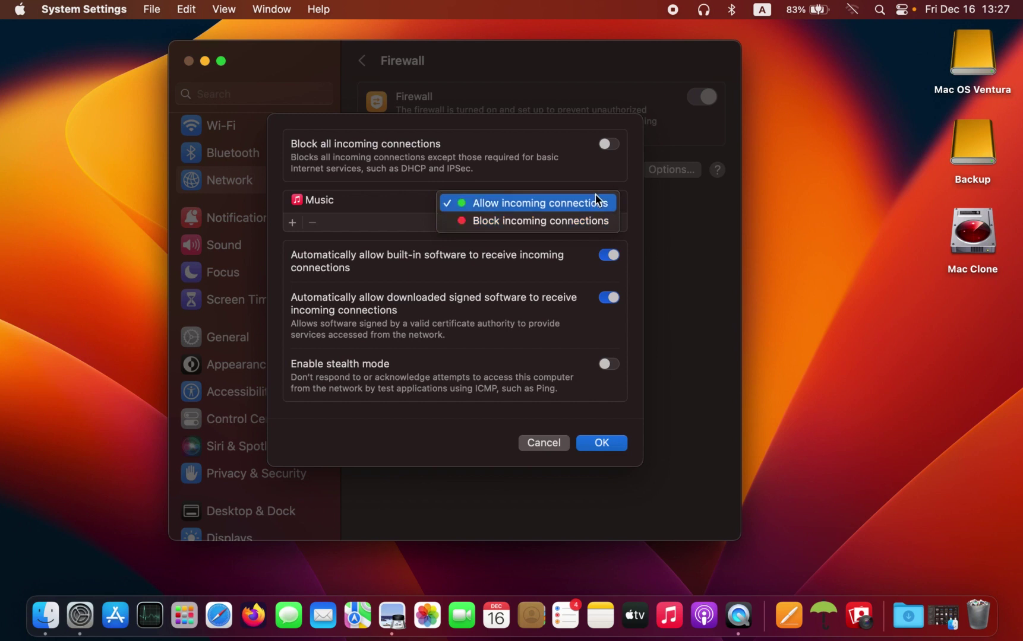
{"action": "left_click", "coordinate": [586, 221]}
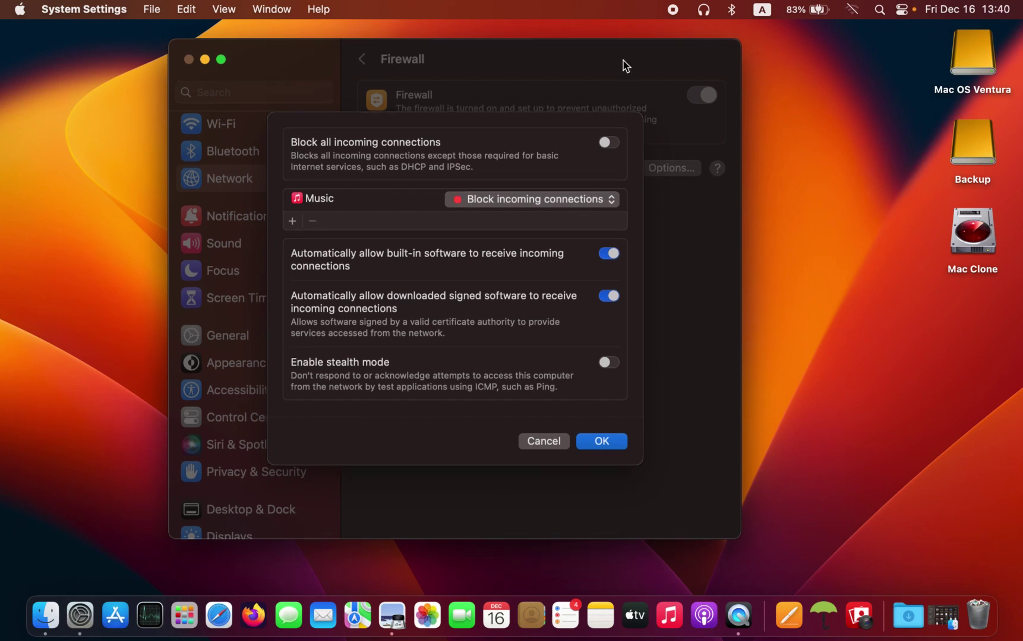
Add Pages to the firewall's application list with incoming connections allowed, and remove it from the list again
{"action": "left_click", "coordinate": [291, 222]}
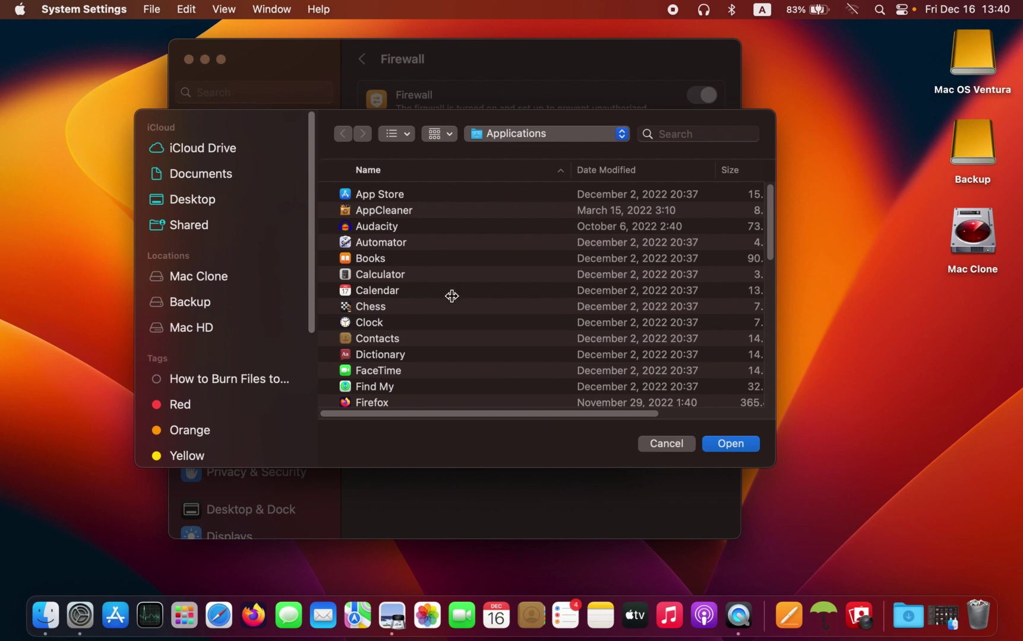
{"action": "scroll", "coordinate": [446, 284], "scroll_direction": "down", "scroll_amount": 5}
{"action": "scroll", "coordinate": [430, 291], "scroll_direction": "down", "scroll_amount": 5}
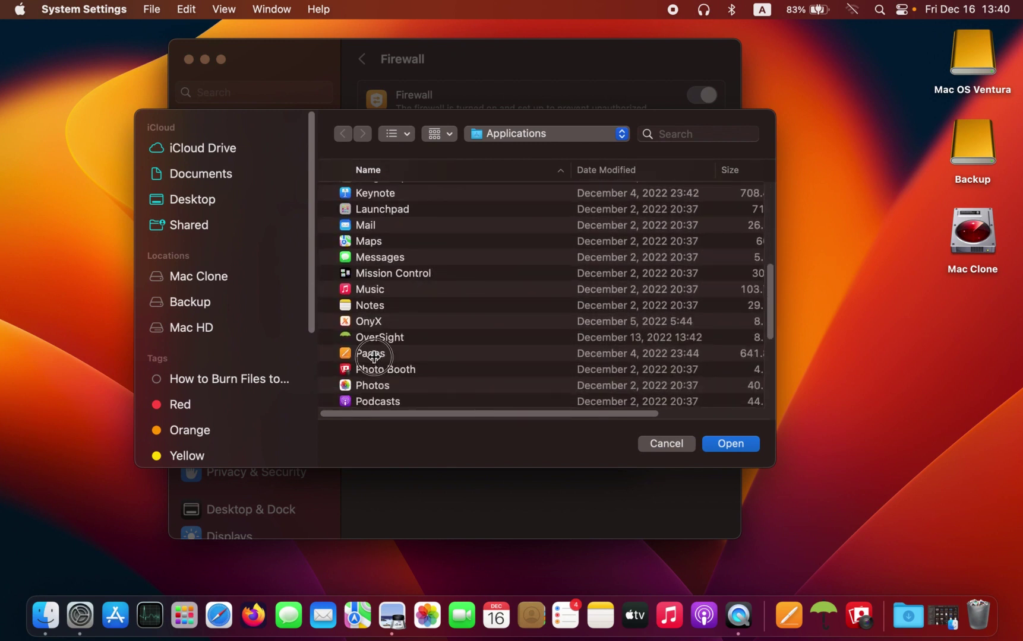
{"action": "left_click", "coordinate": [374, 355]}
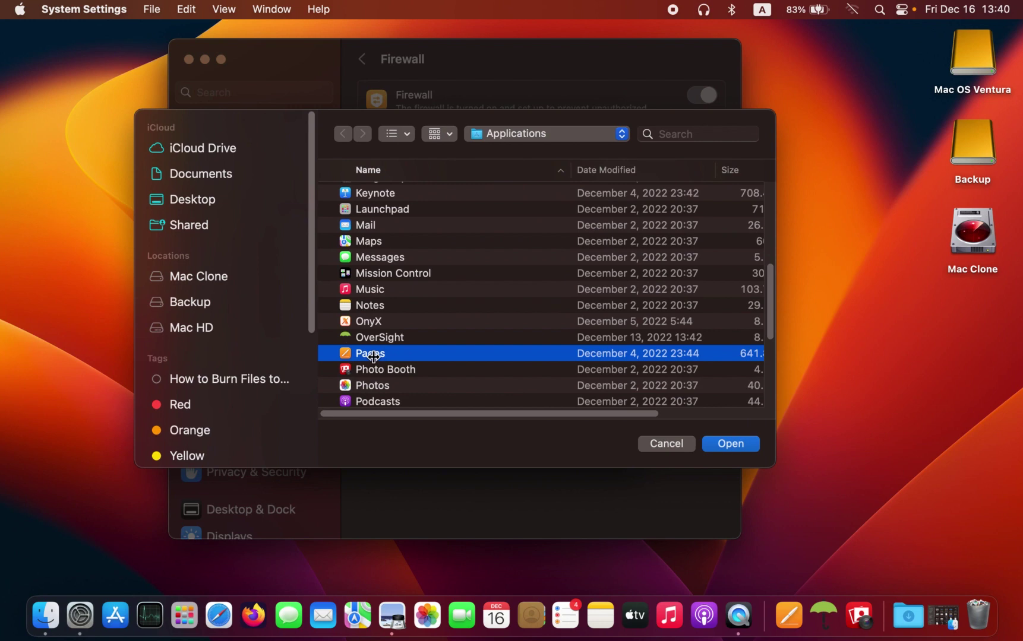
{"action": "left_click", "coordinate": [732, 450]}
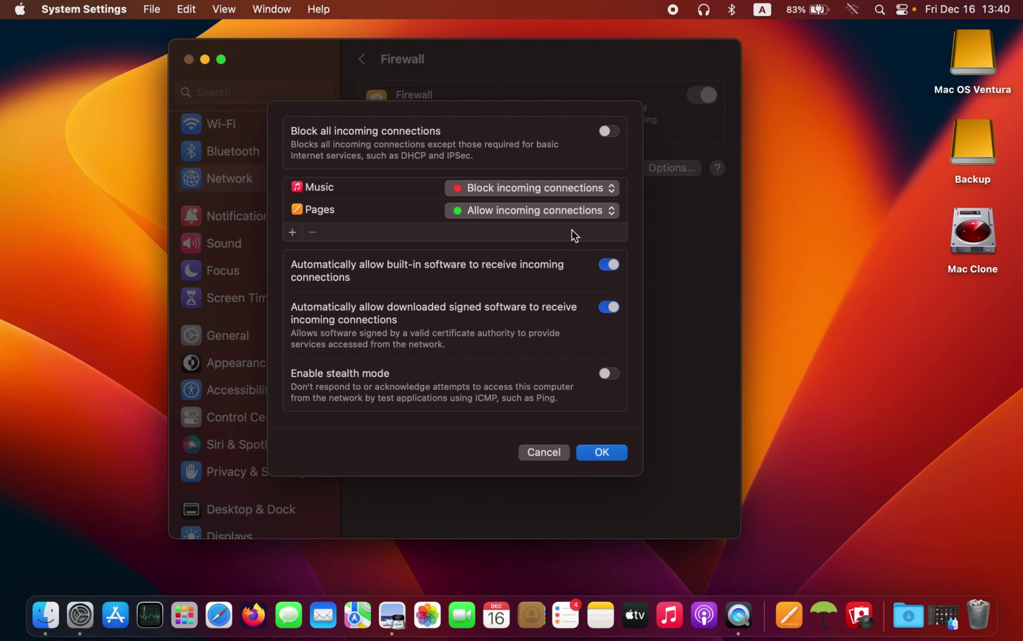
{"action": "left_click", "coordinate": [613, 216]}
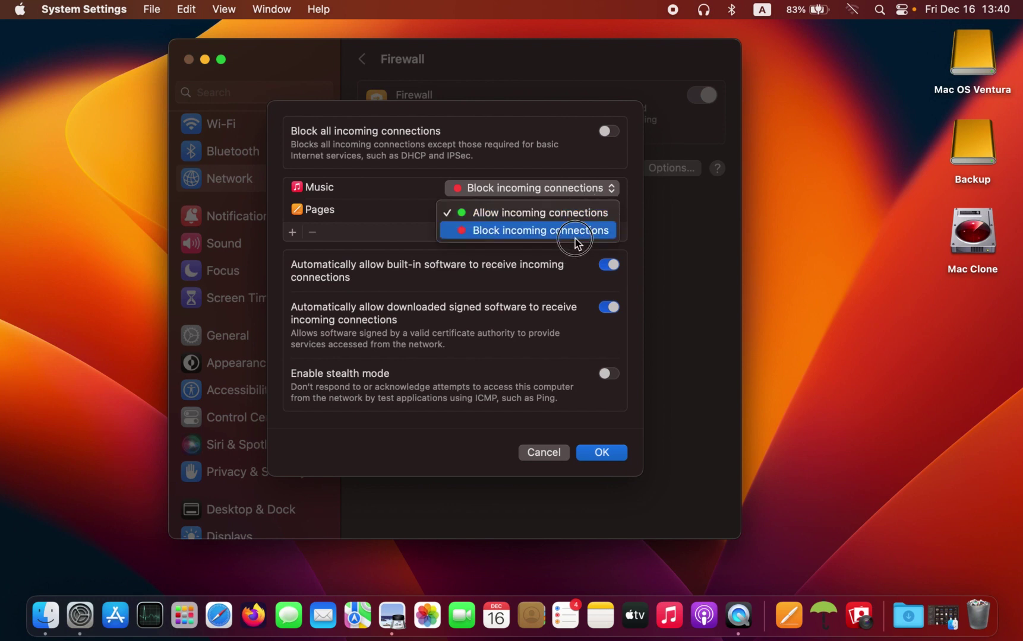
{"action": "left_click", "coordinate": [577, 214]}
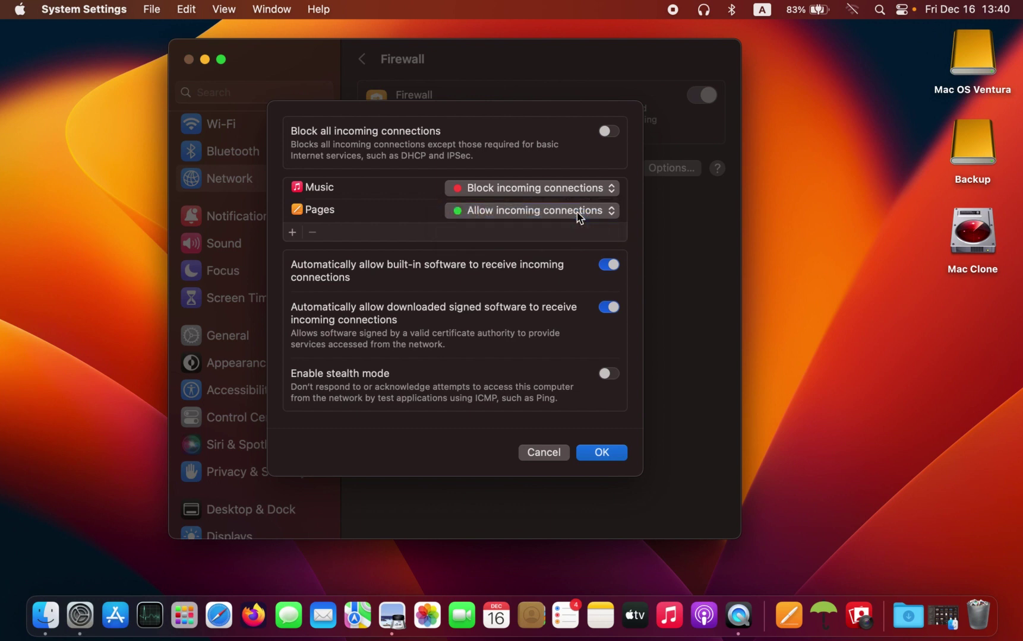
{"action": "left_click", "coordinate": [380, 219]}
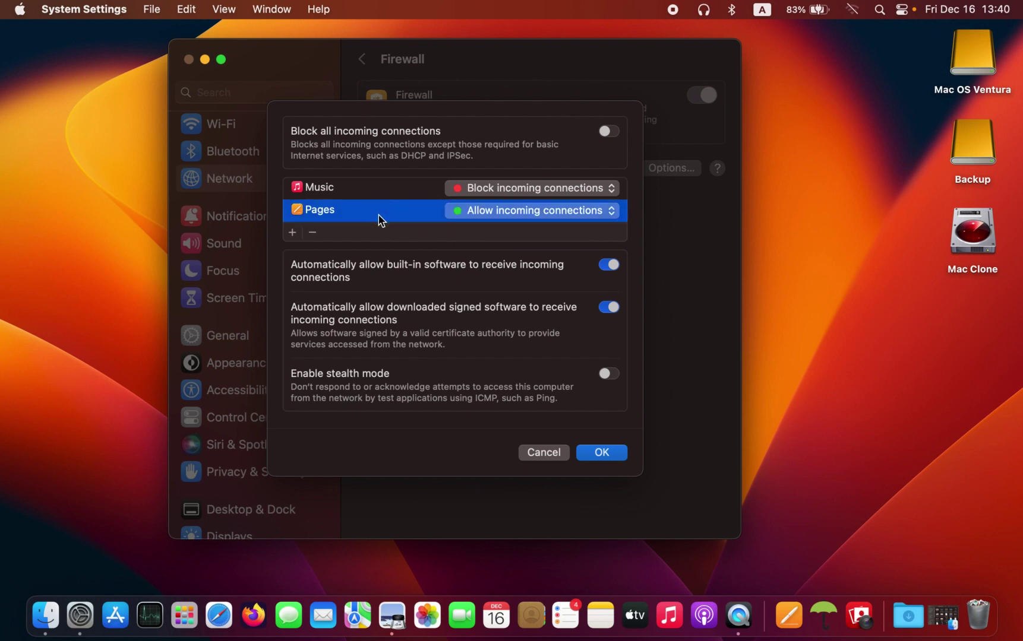
{"action": "left_click", "coordinate": [313, 233]}
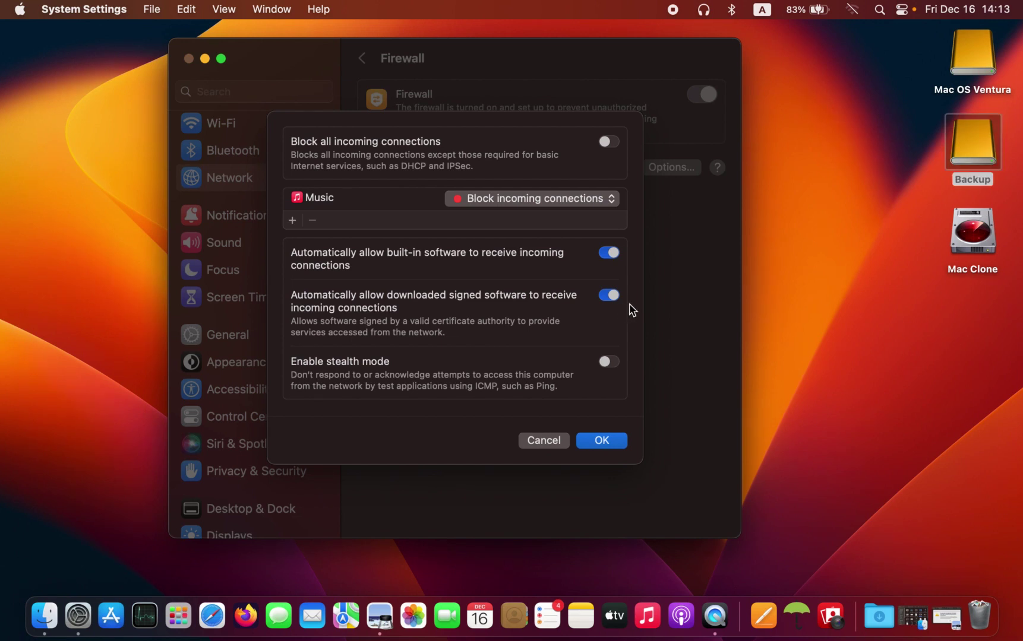
Turn off automatic incoming access for downloaded signed software and view the example alert in Warning.jpg
{"action": "left_click", "coordinate": [606, 298]}
{"action": "left_click", "coordinate": [946, 619]}
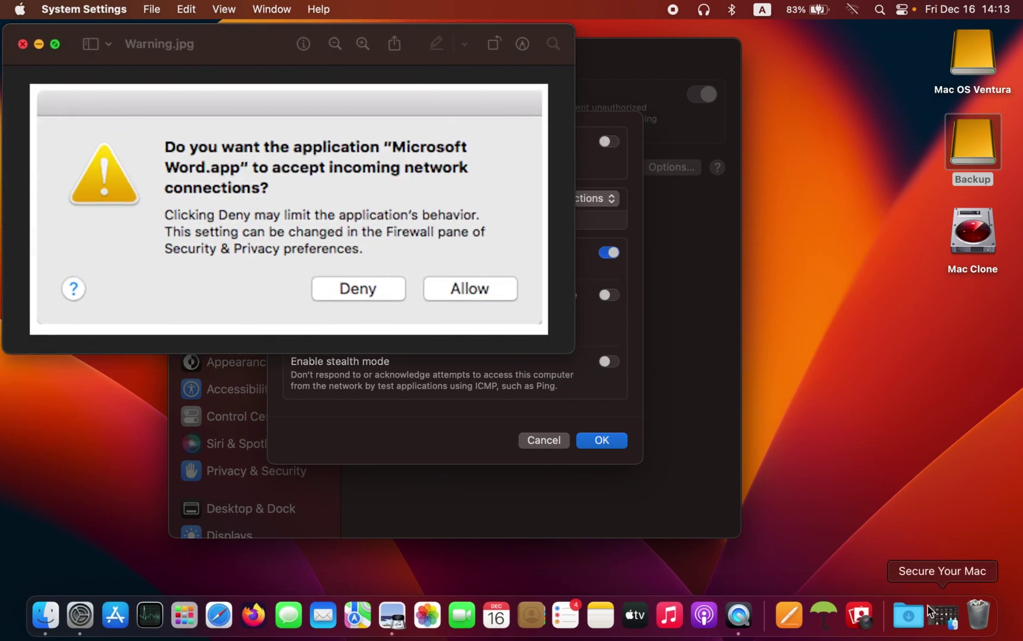
{"action": "left_click_drag", "start_coordinate": [290, 39], "coordinate": [465, 226]}
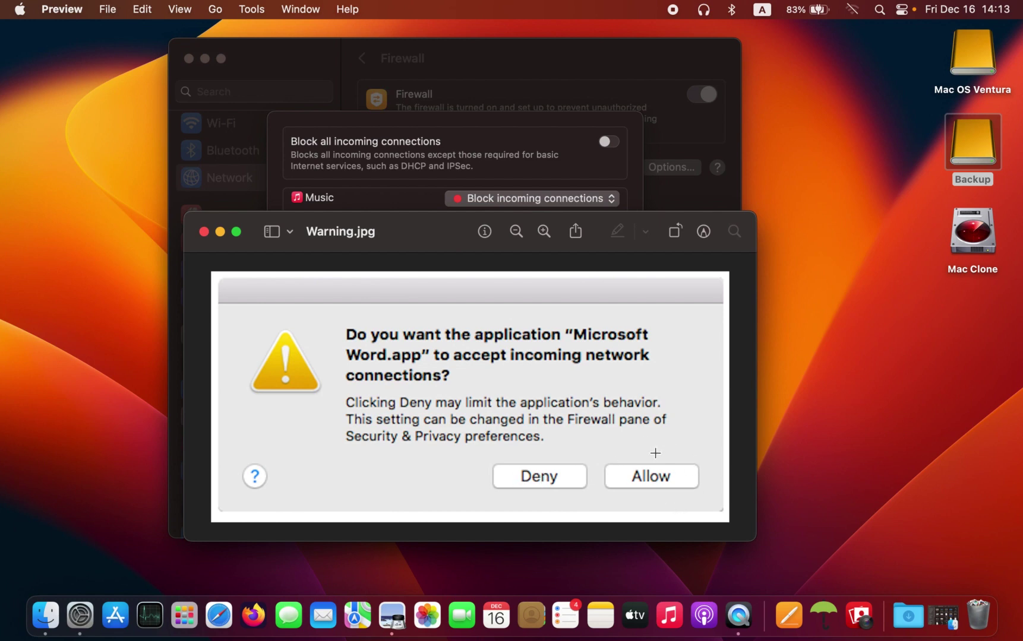
{"action": "left_click", "coordinate": [221, 233]}
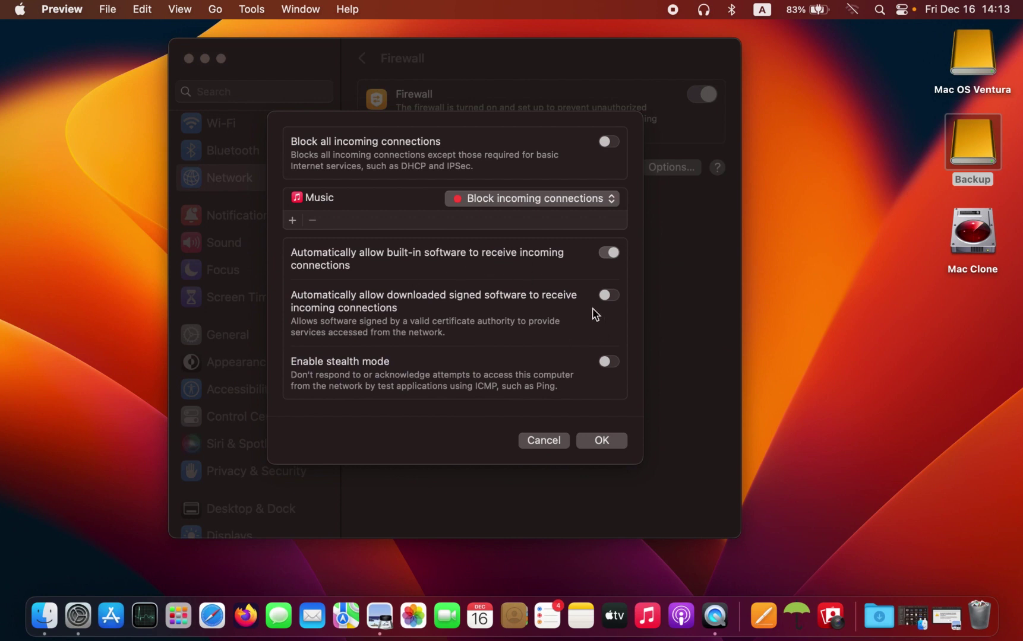
Turn automatic incoming access for downloaded signed software back on
{"action": "left_click", "coordinate": [610, 297]}
{"action": "left_click", "coordinate": [608, 295]}
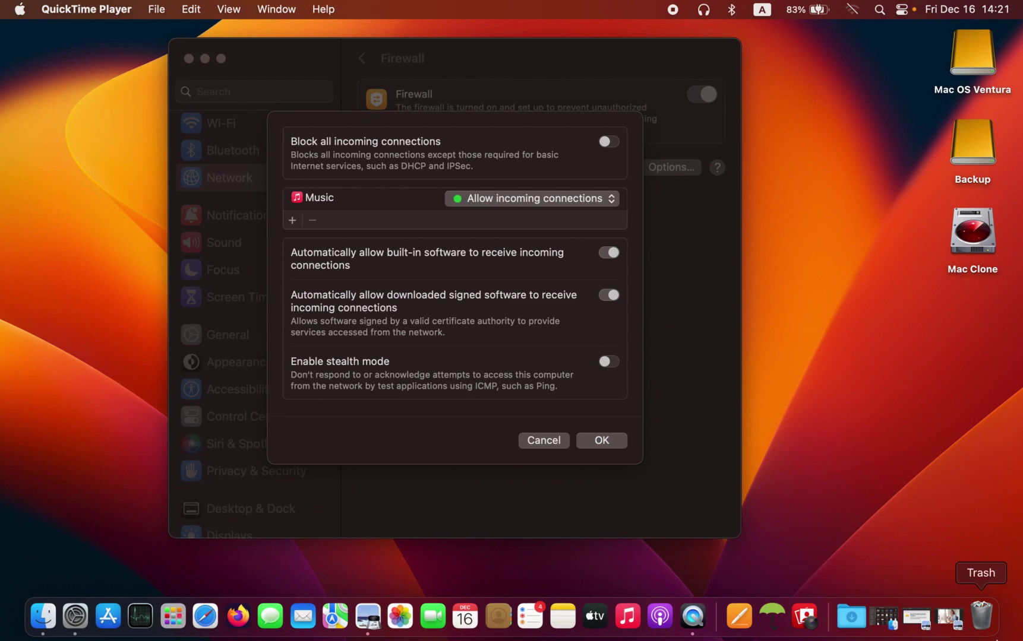
View the two office photos in Preview and put their window away
{"action": "left_click", "coordinate": [949, 617]}
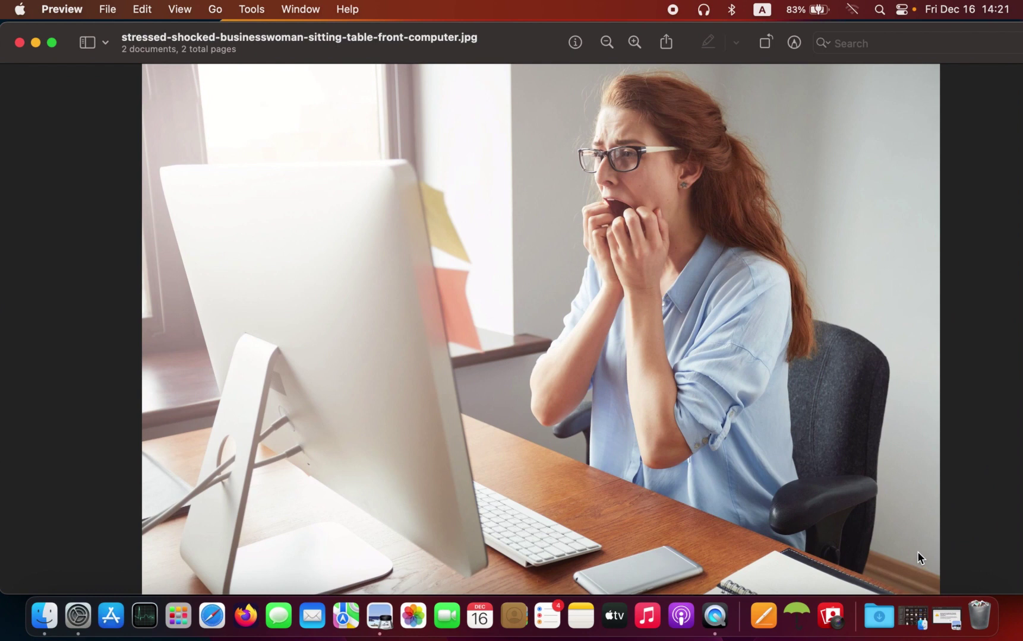
{"action": "key", "text": "Down"}
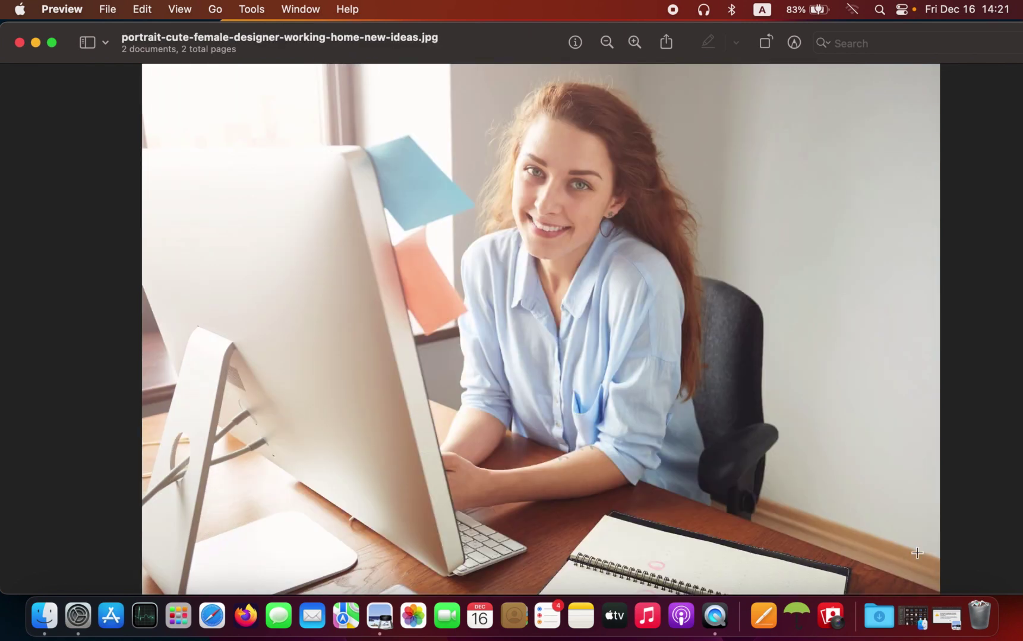
{"action": "left_click", "coordinate": [36, 42]}
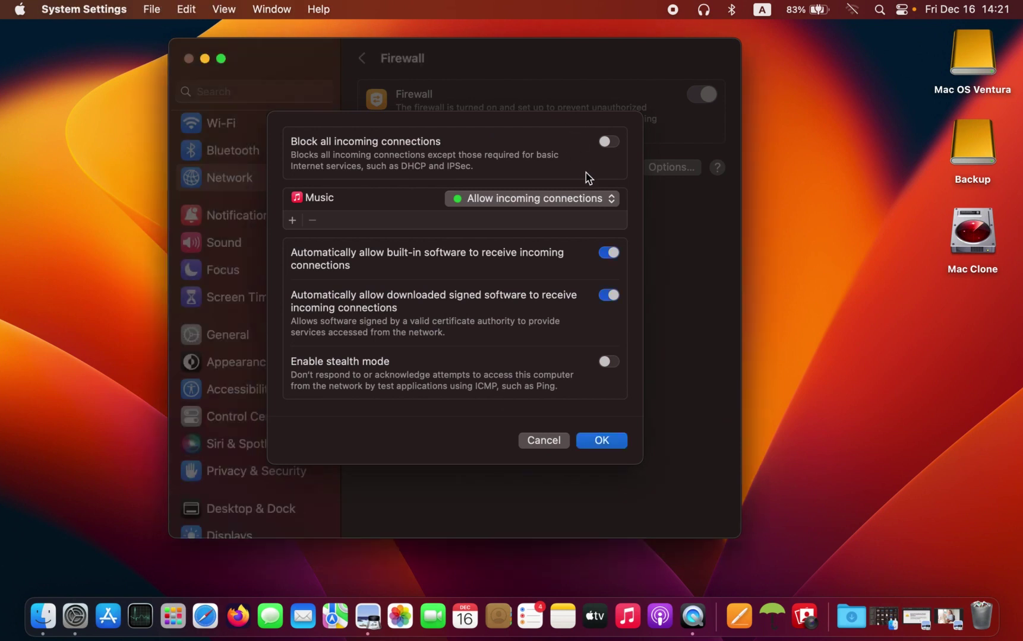
Set Music to block incoming connections and apply the firewall options
{"action": "left_click", "coordinate": [609, 203]}
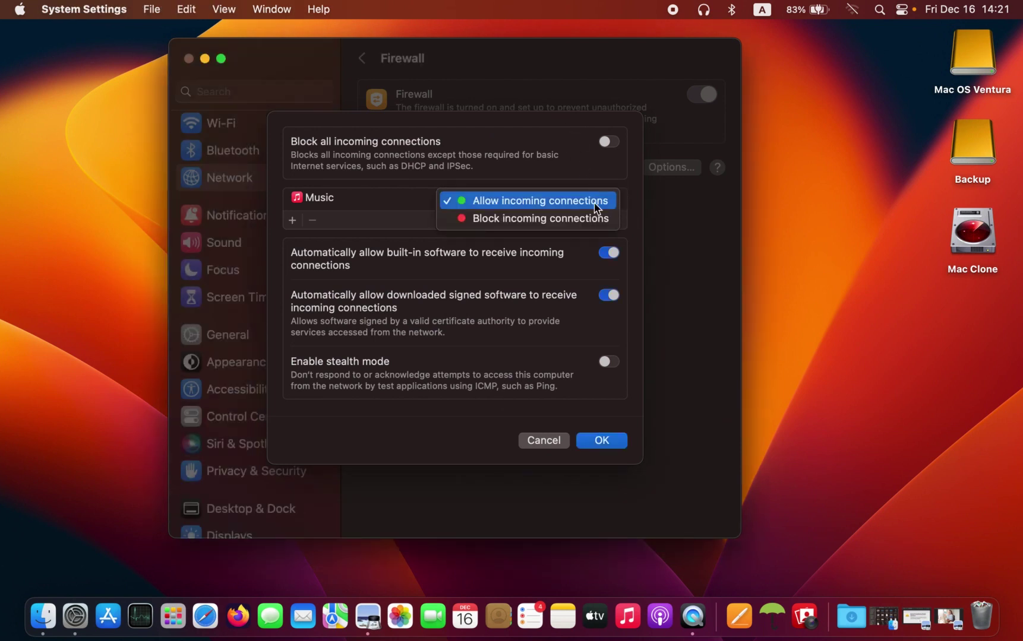
{"action": "left_click", "coordinate": [584, 220]}
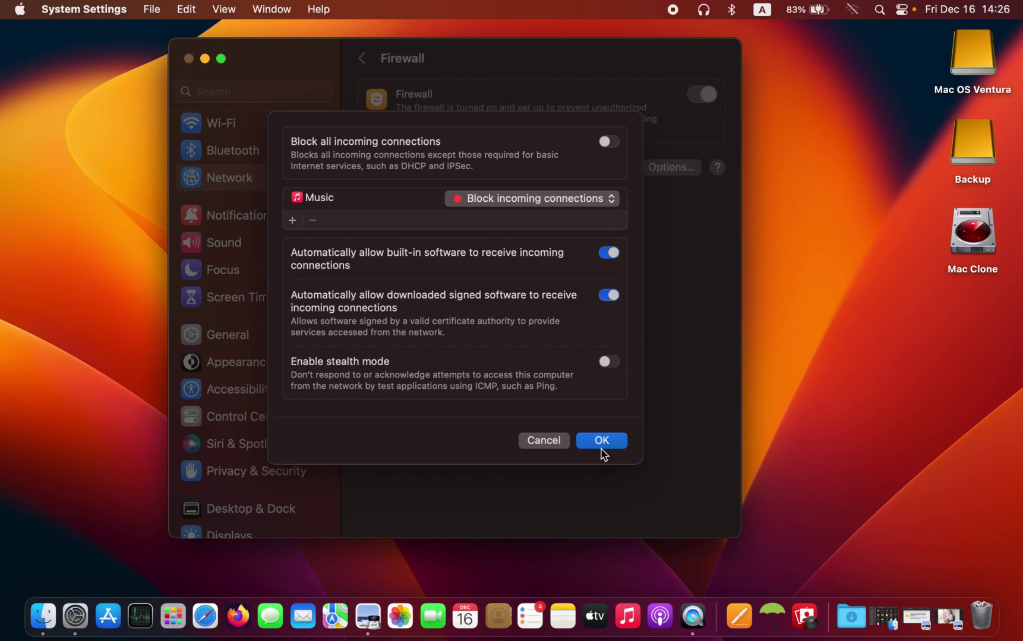
{"action": "left_click", "coordinate": [603, 452]}
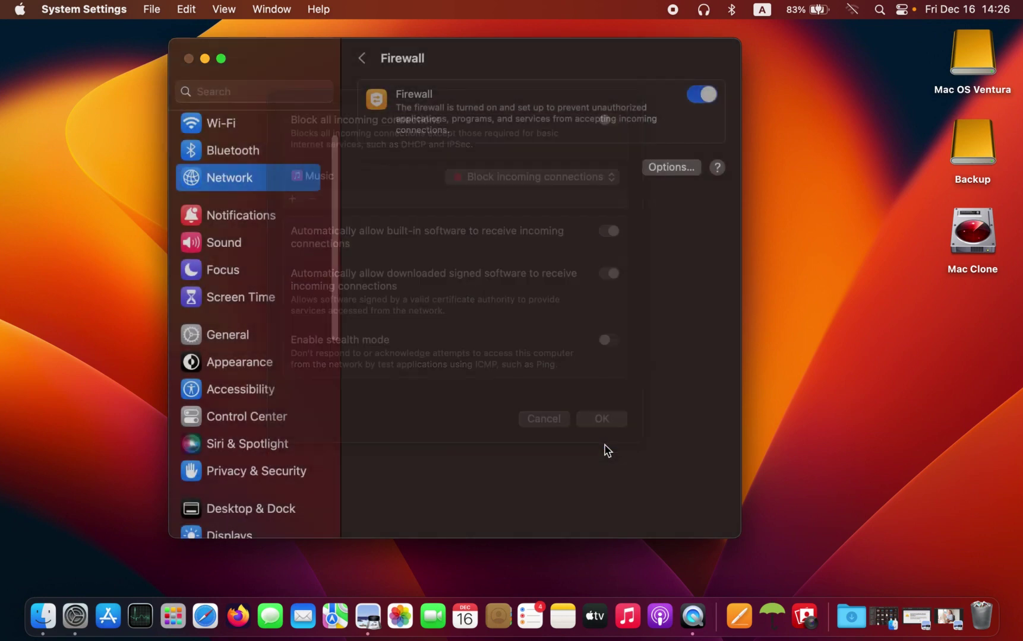
Turn on File Sharing and Printer Sharing in the Mac's general sharing settings
{"action": "left_click", "coordinate": [229, 339]}
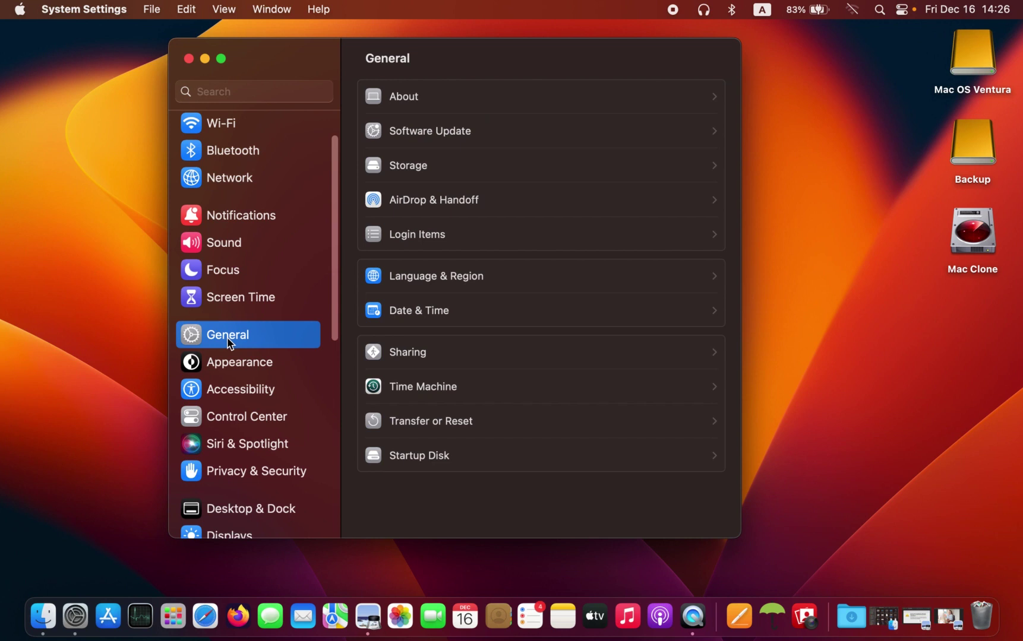
{"action": "left_click", "coordinate": [422, 355]}
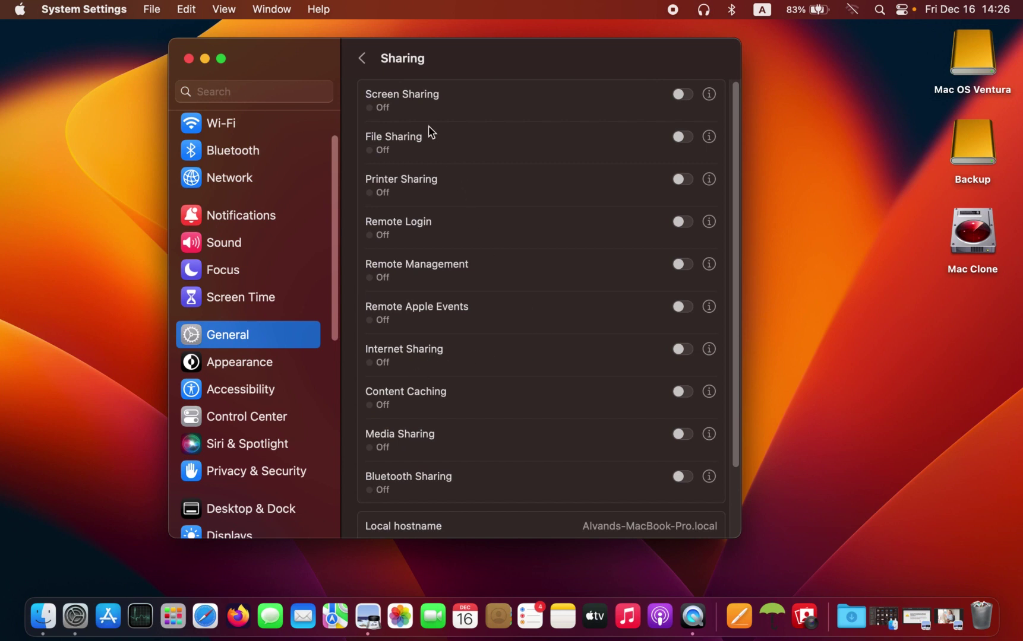
{"action": "left_click", "coordinate": [685, 138]}
{"action": "left_click", "coordinate": [689, 182]}
Review how the firewall options treat incoming connections for File Sharing and Printer Sharing, and close the options
{"action": "left_click", "coordinate": [232, 181]}
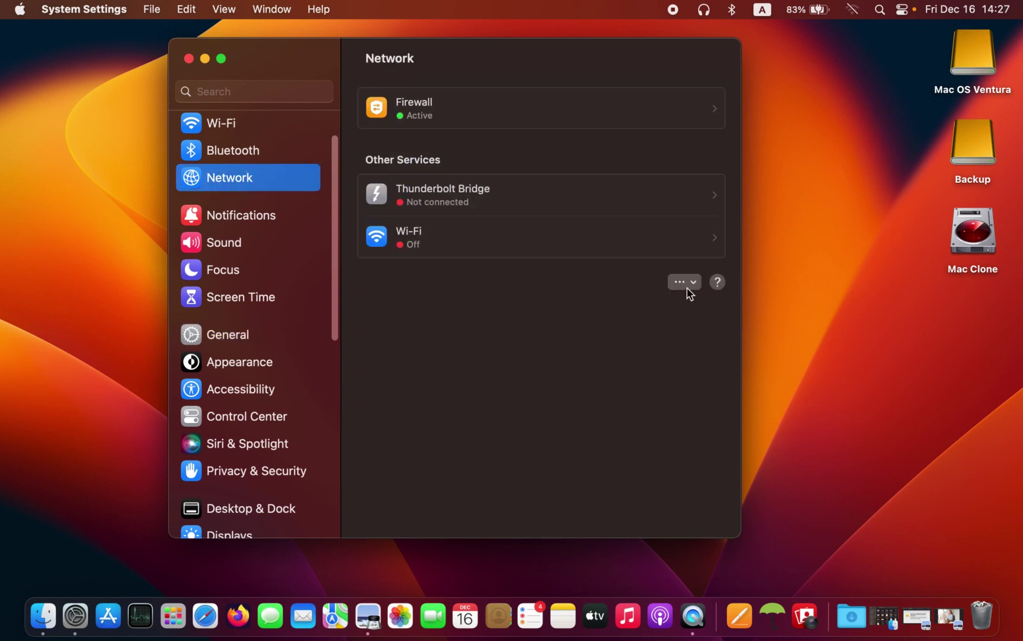
{"action": "left_click", "coordinate": [682, 126]}
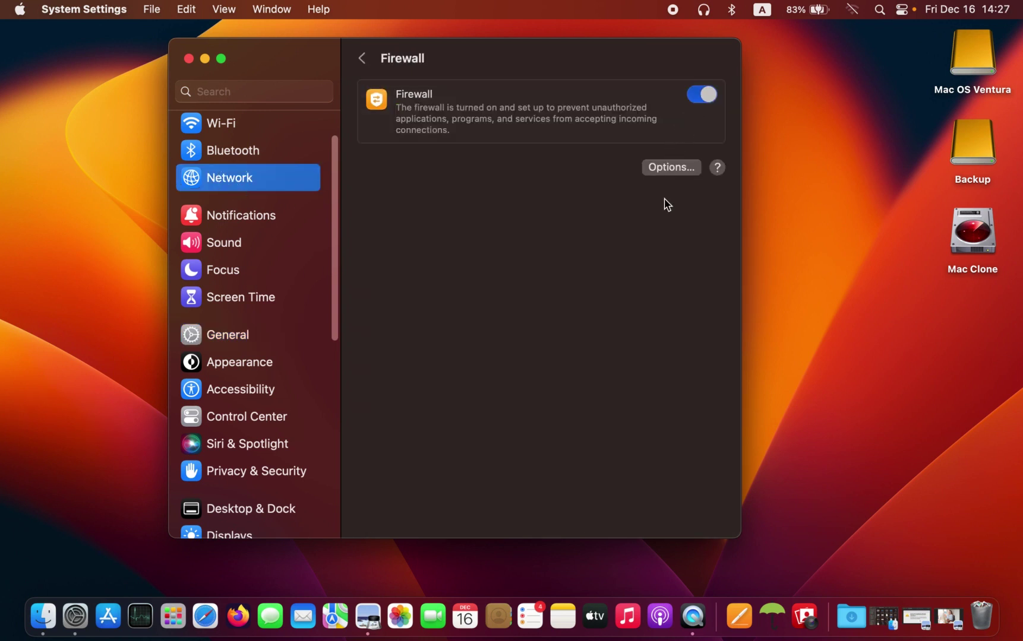
{"action": "left_click", "coordinate": [686, 168]}
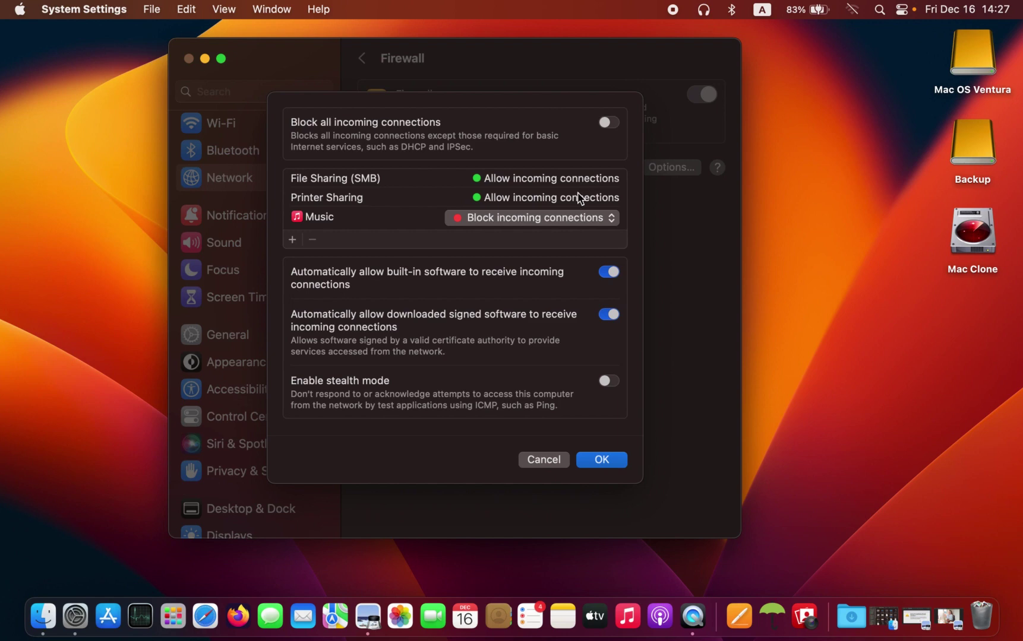
{"action": "left_click", "coordinate": [601, 460]}
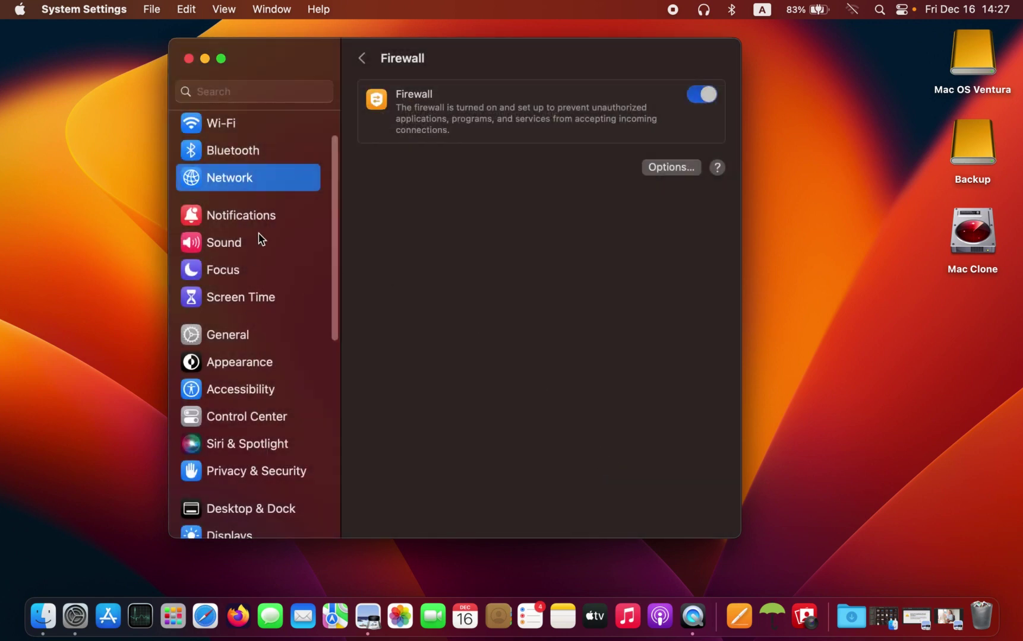
Turn File Sharing and Printer Sharing back off in the general sharing settings
{"action": "left_click", "coordinate": [227, 337]}
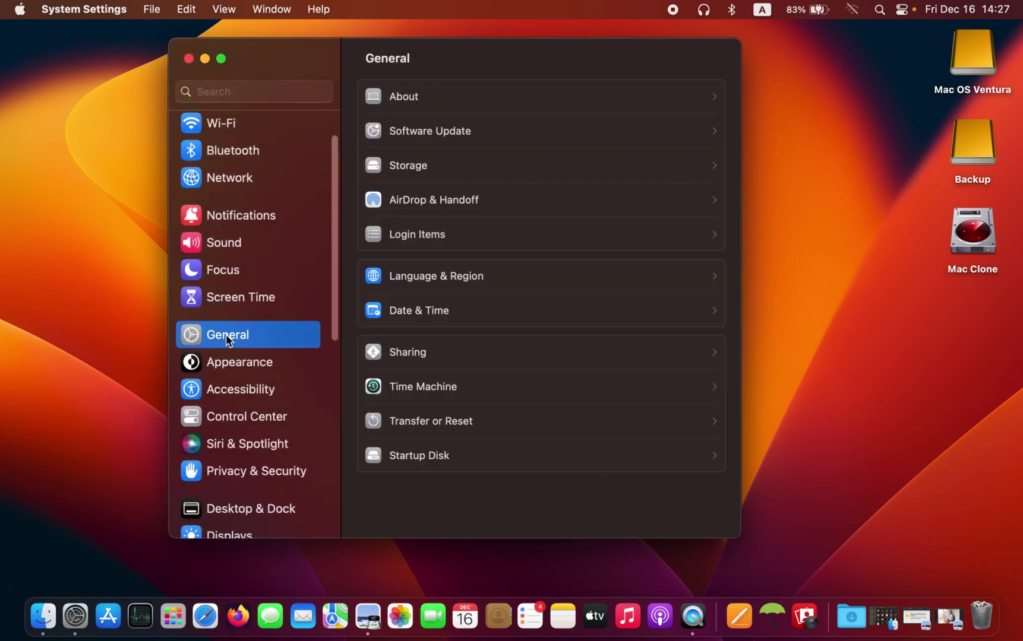
{"action": "left_click", "coordinate": [416, 354]}
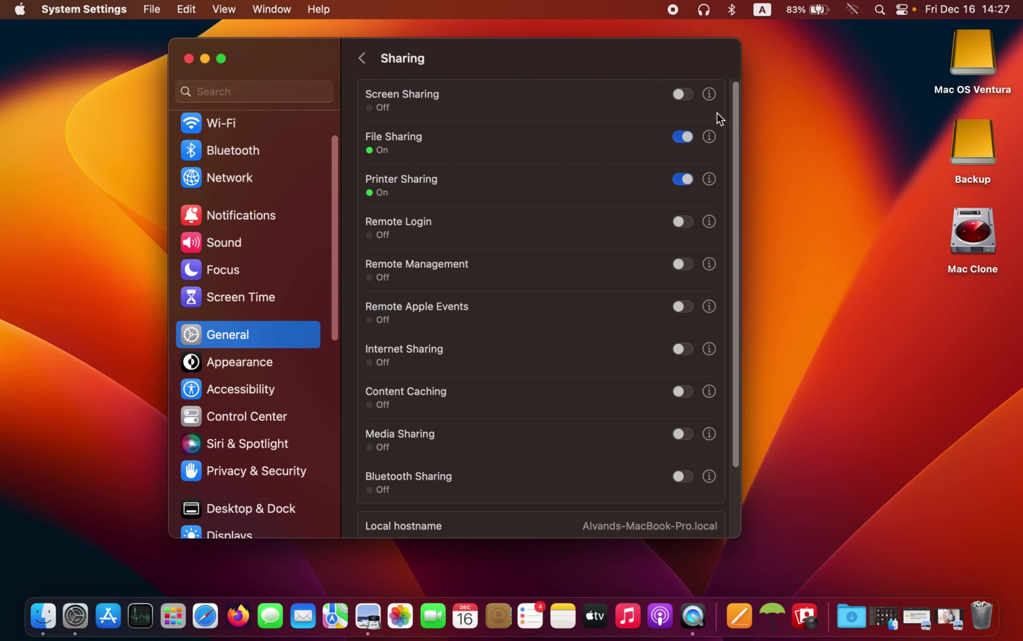
{"action": "left_click", "coordinate": [683, 137]}
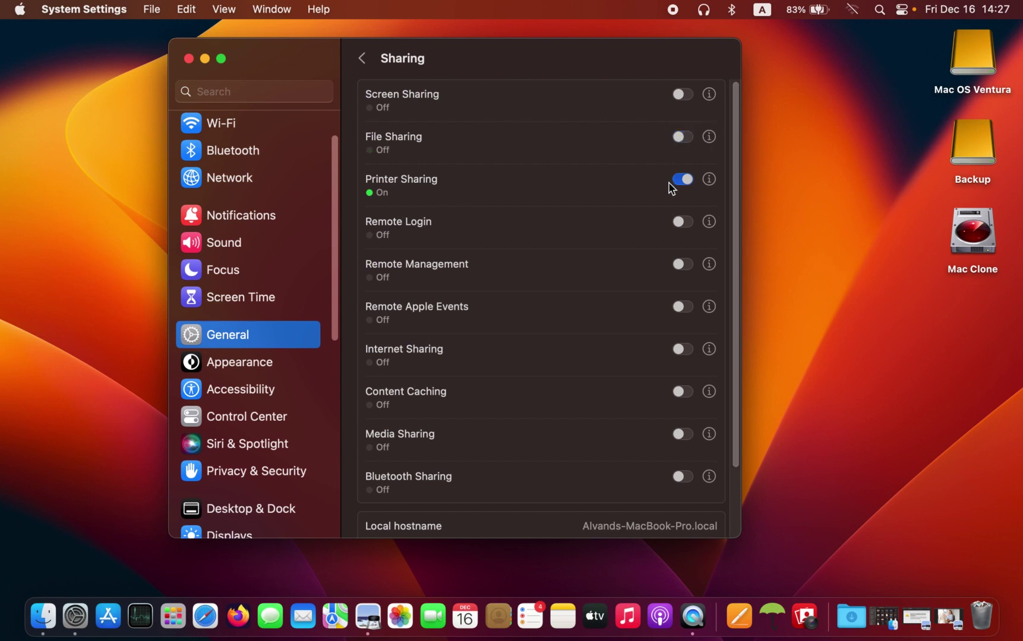
{"action": "left_click", "coordinate": [677, 181]}
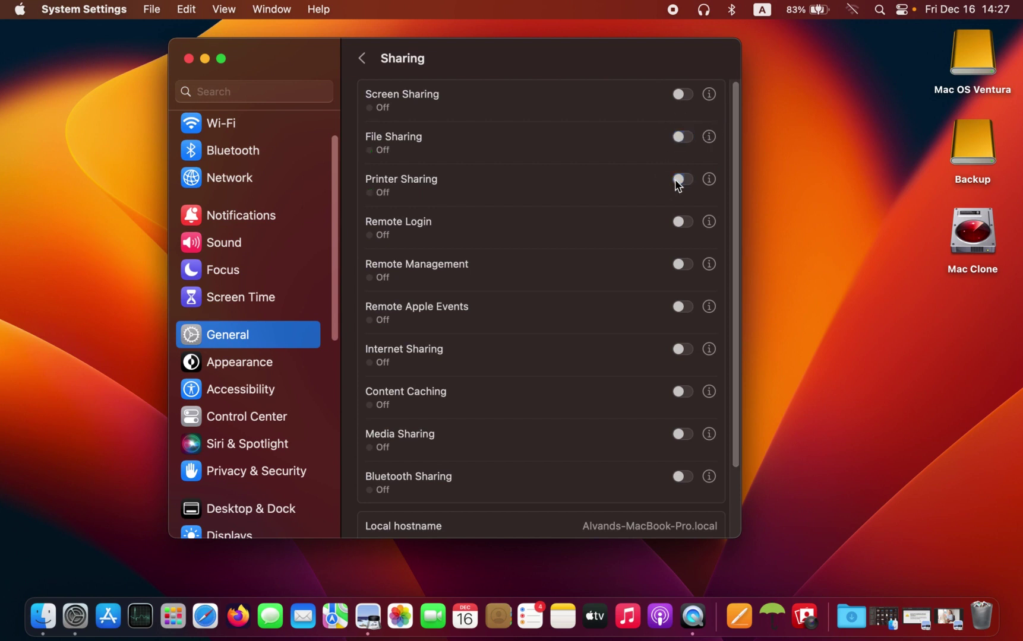
Enable stealth mode in the network firewall's options and apply the change
{"action": "left_click", "coordinate": [226, 183]}
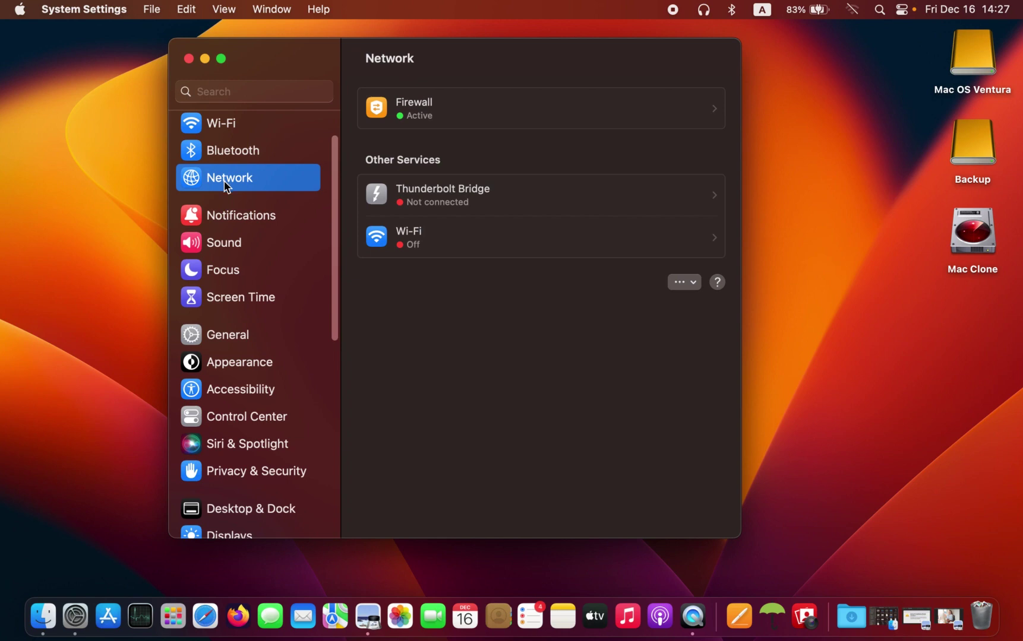
{"action": "left_click", "coordinate": [694, 123]}
{"action": "left_click", "coordinate": [673, 174]}
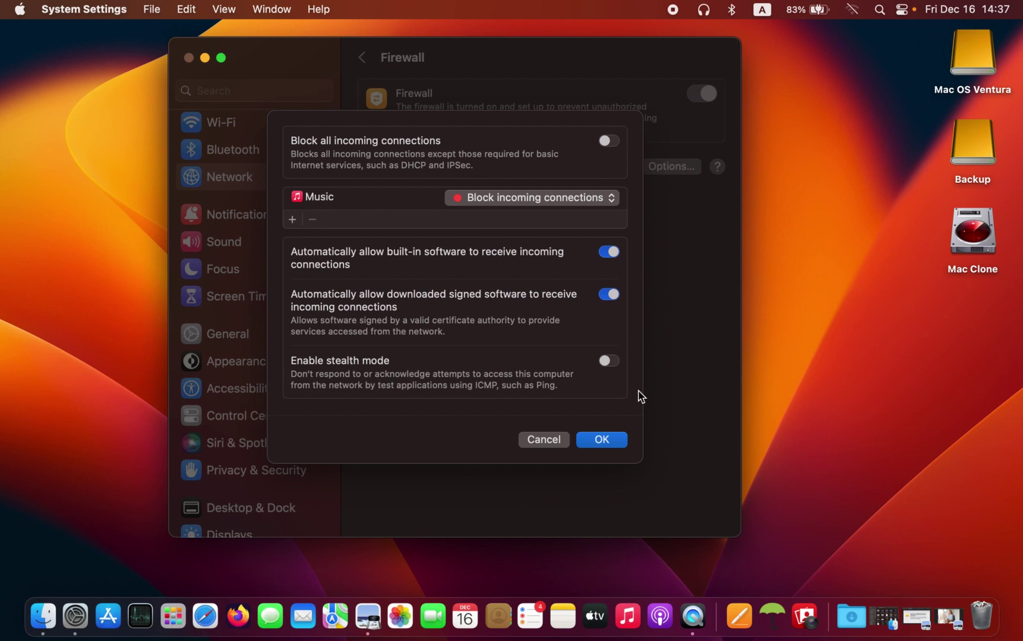
{"action": "left_click", "coordinate": [615, 367]}
{"action": "left_click", "coordinate": [619, 442]}
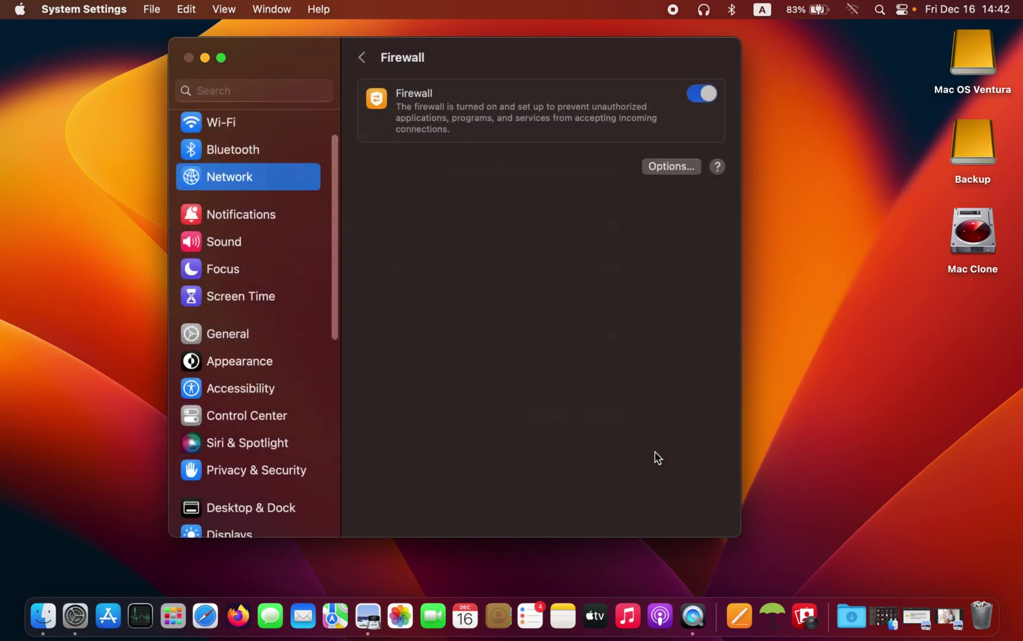